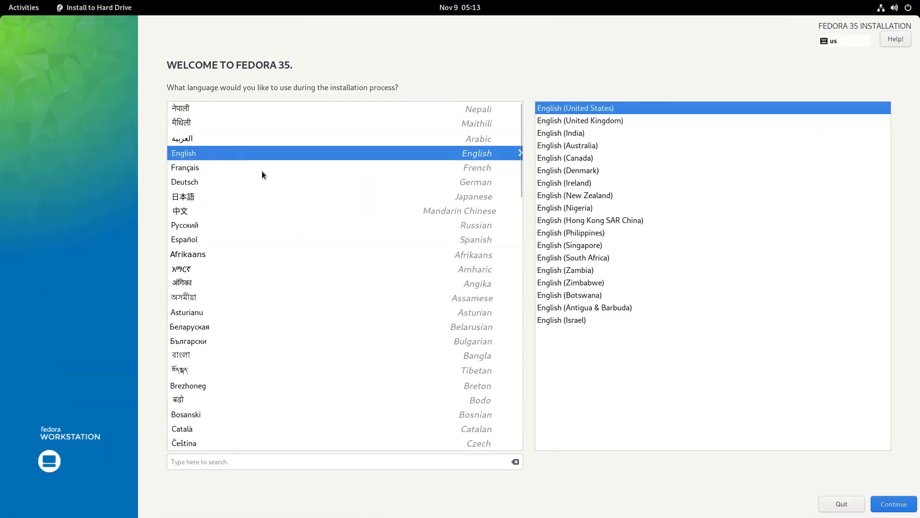
- Keep English as the language and accept the Asia/Kathmandu time zone
click(894, 503)
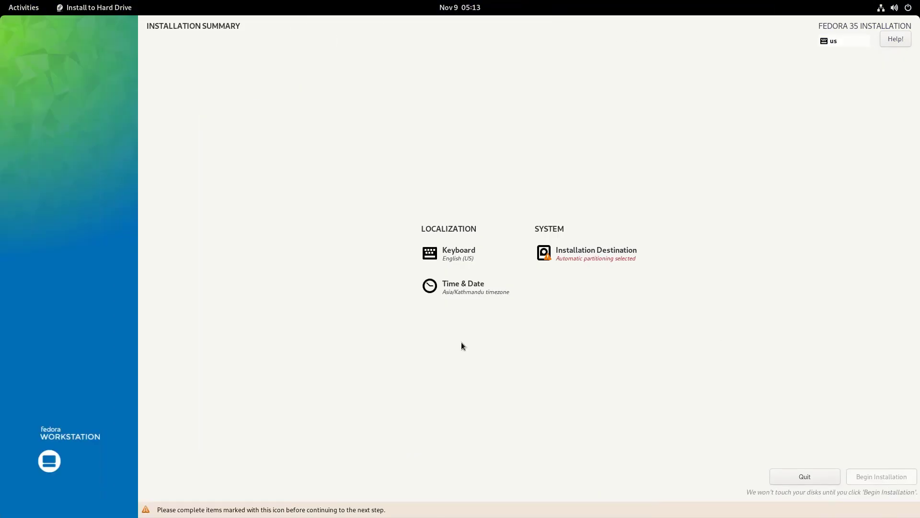
click(462, 288)
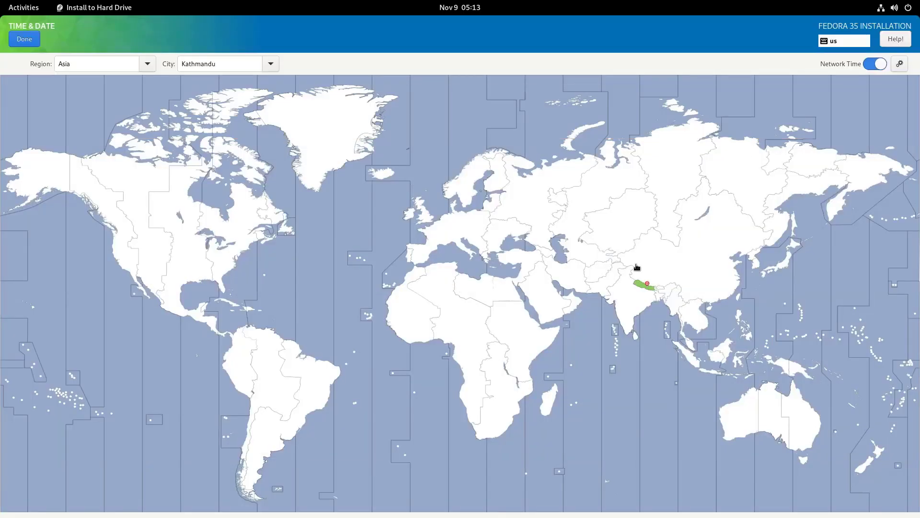
click(30, 42)
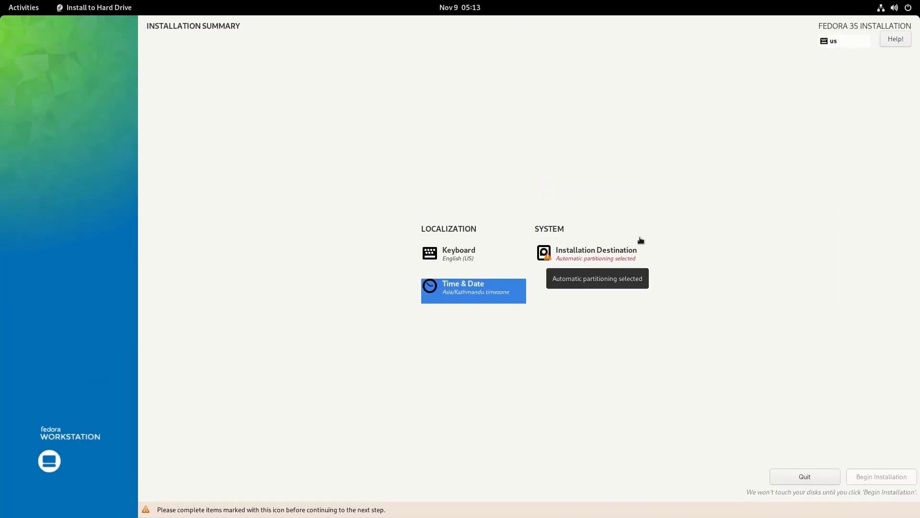
- Select the 20 GiB disk for automatic partitioning and begin the installation
click(621, 260)
click(53, 136)
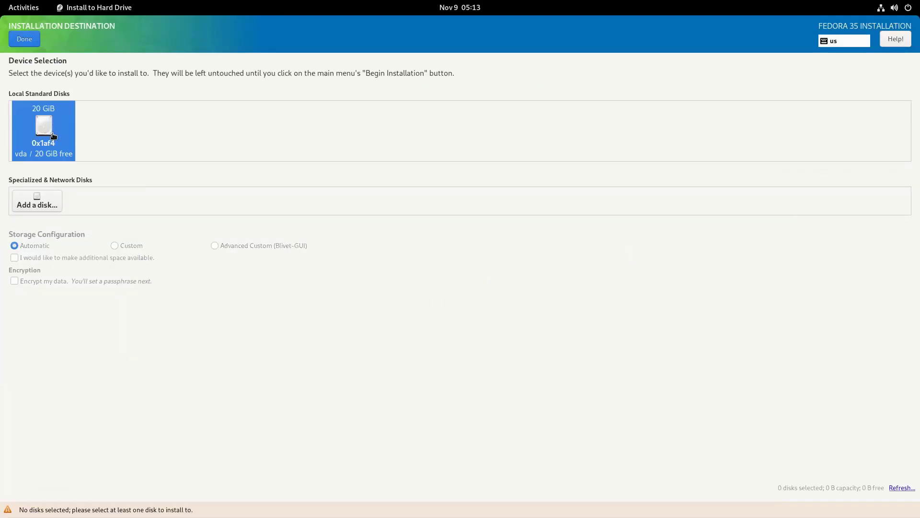
click(28, 43)
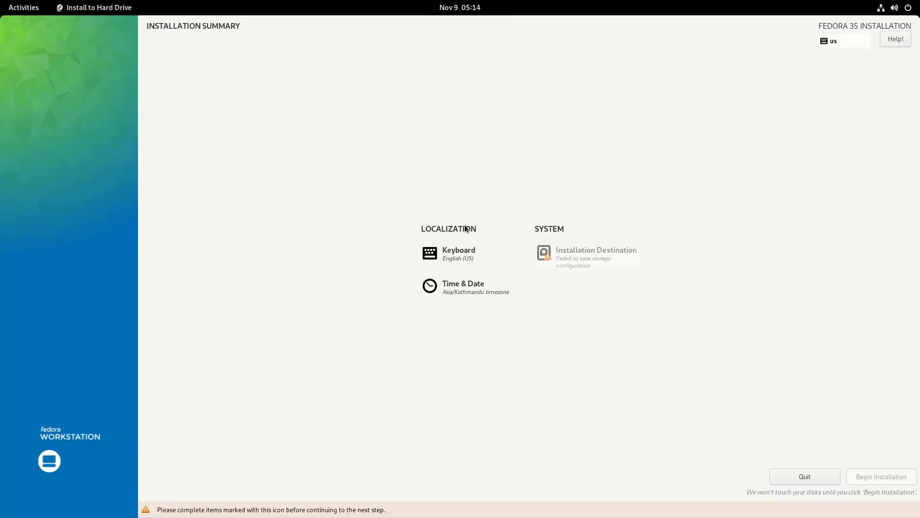
click(565, 251)
click(40, 130)
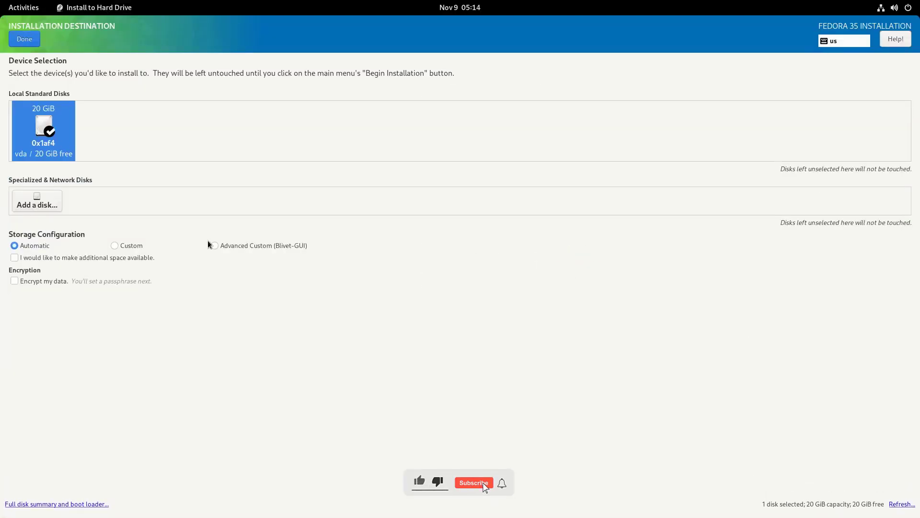
key(alt+d)
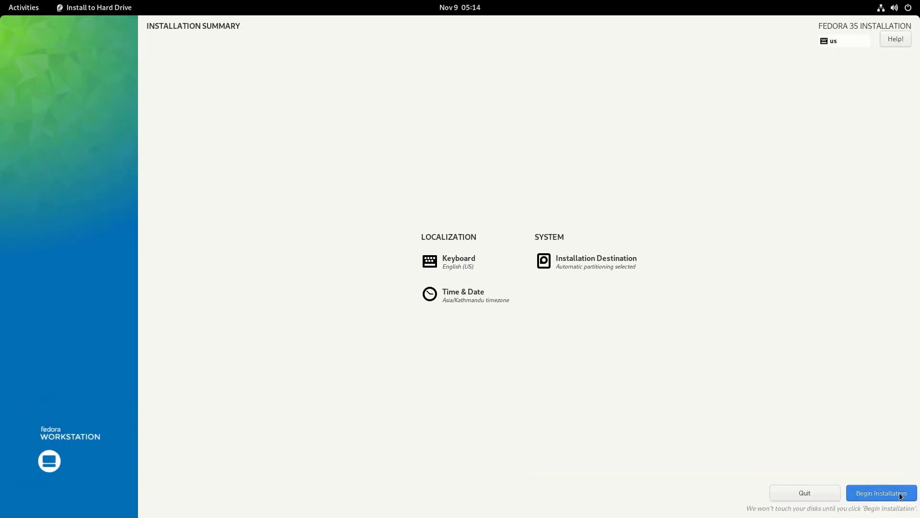
click(902, 496)
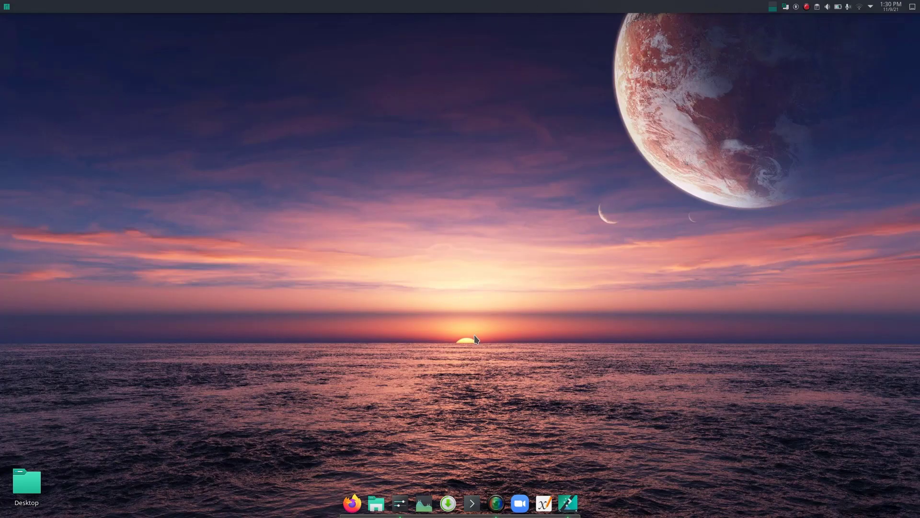
- Load getfedora.org in Firefox and scroll to the Workstation, Server and IoT edition cards
click(354, 503)
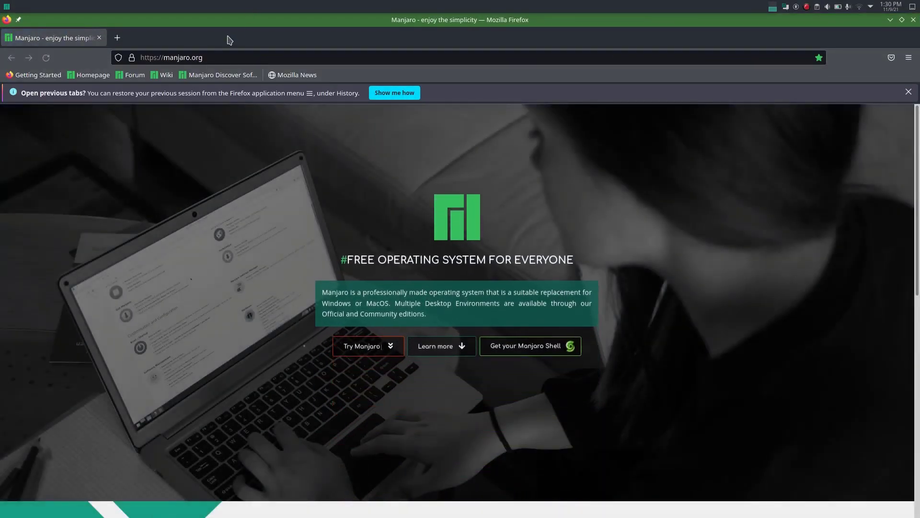
click(200, 54)
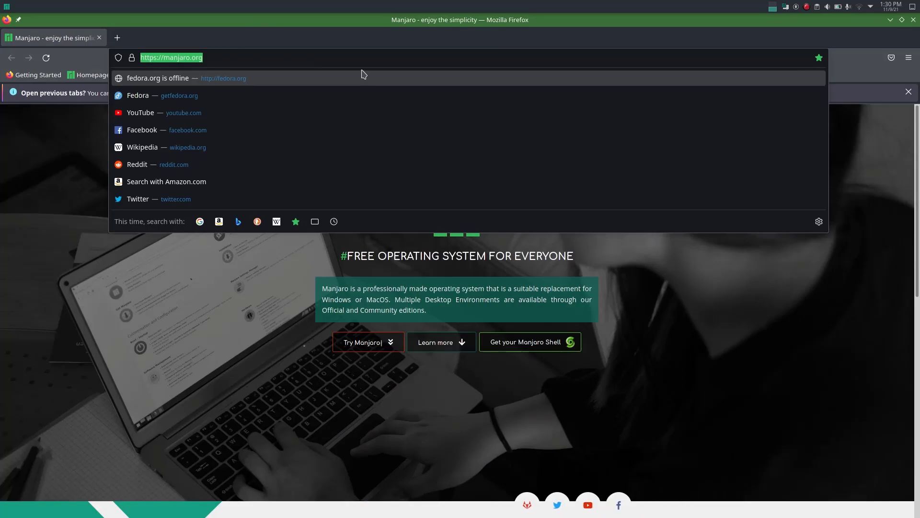
text(getfedora.org/)
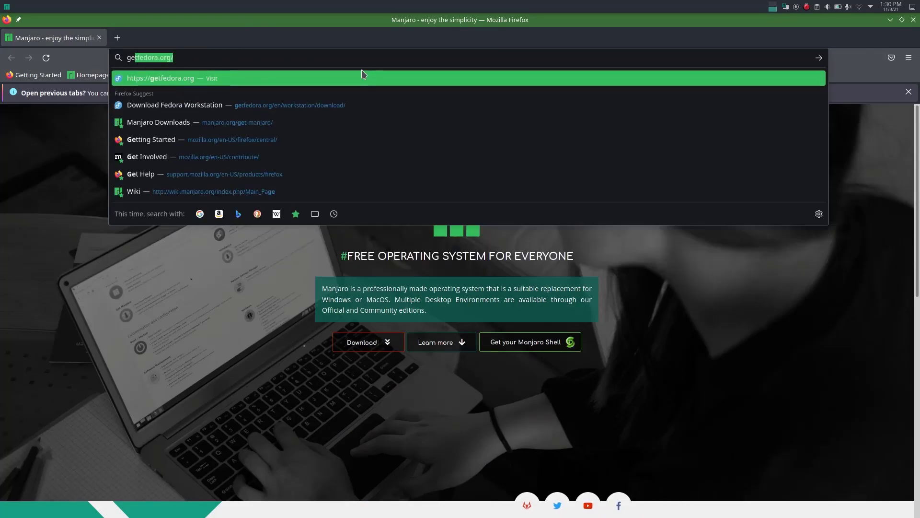
key(Return)
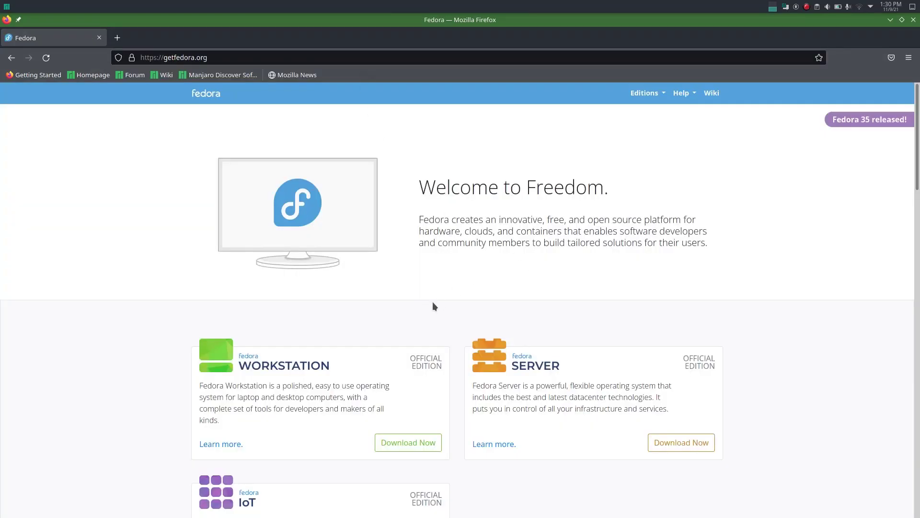
scroll(519, 232, down, 3)
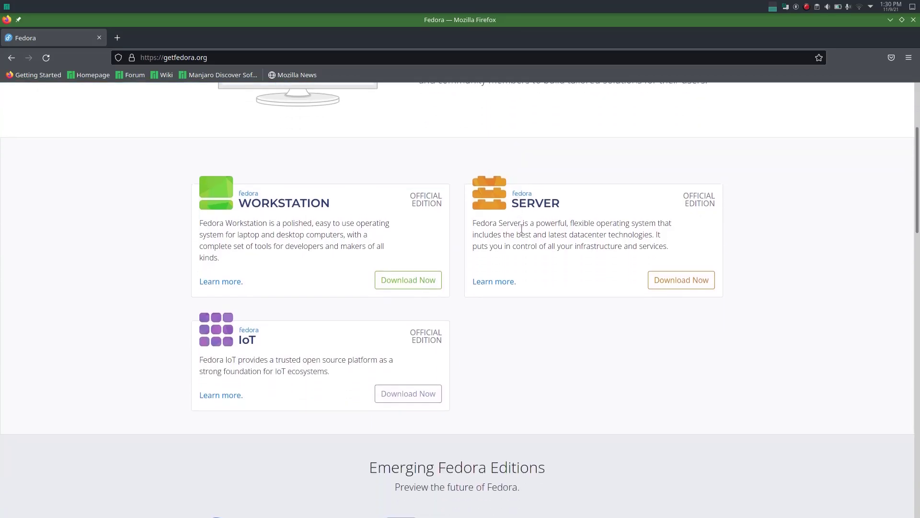
- Save the Fedora 35 Workstation x86_64 DVD ISO, then open a blank new tab
click(422, 277)
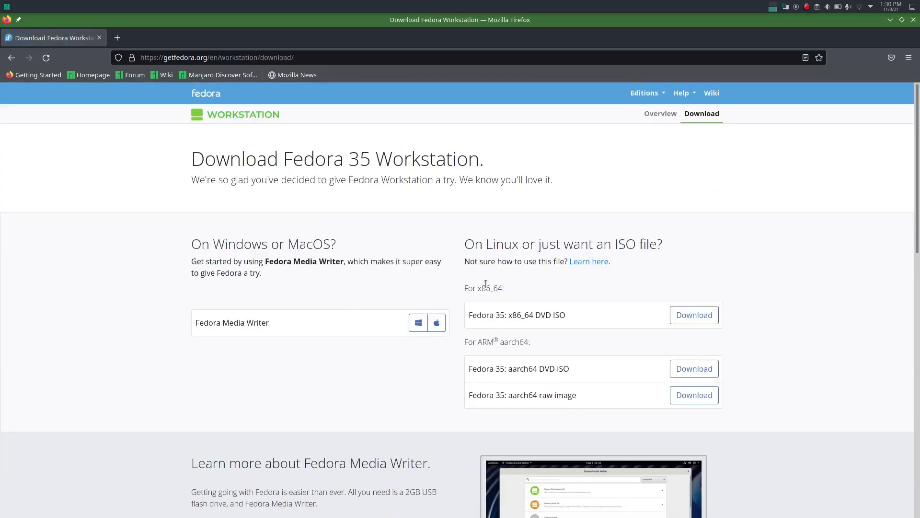
scroll(521, 195, down, 2)
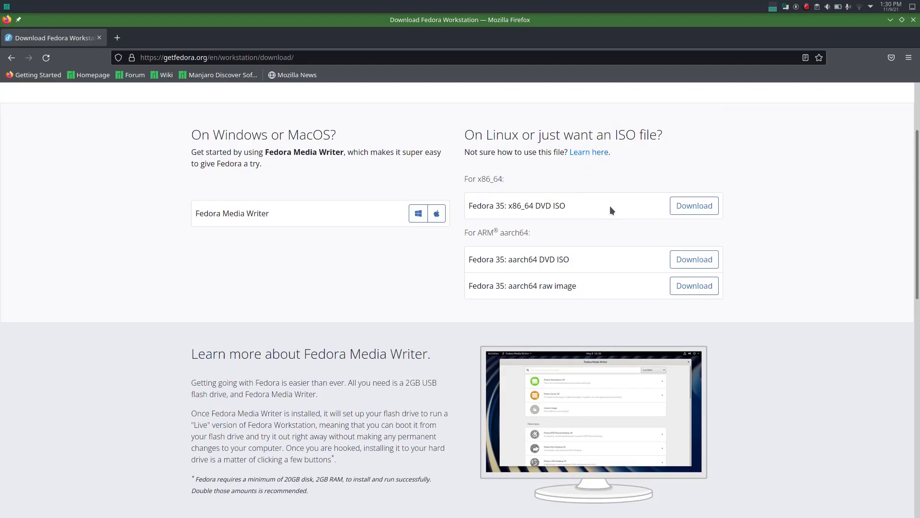
click(694, 205)
click(380, 293)
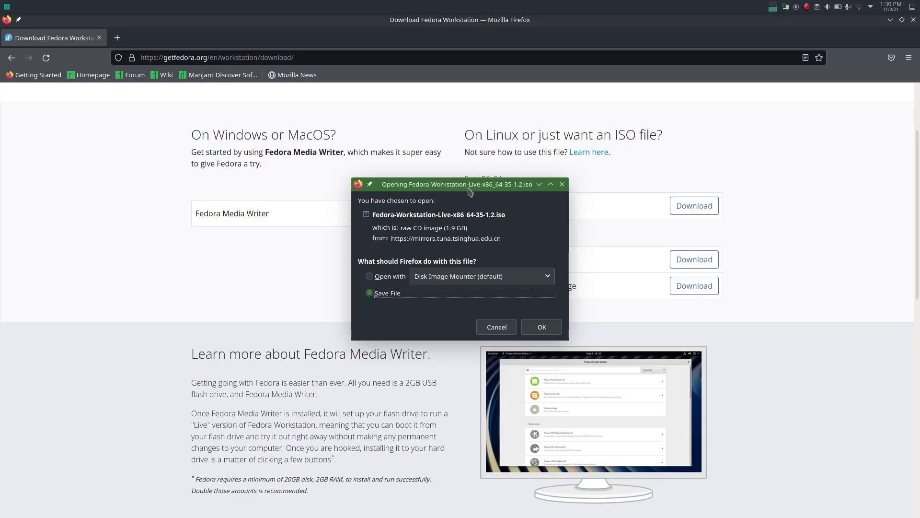
click(498, 327)
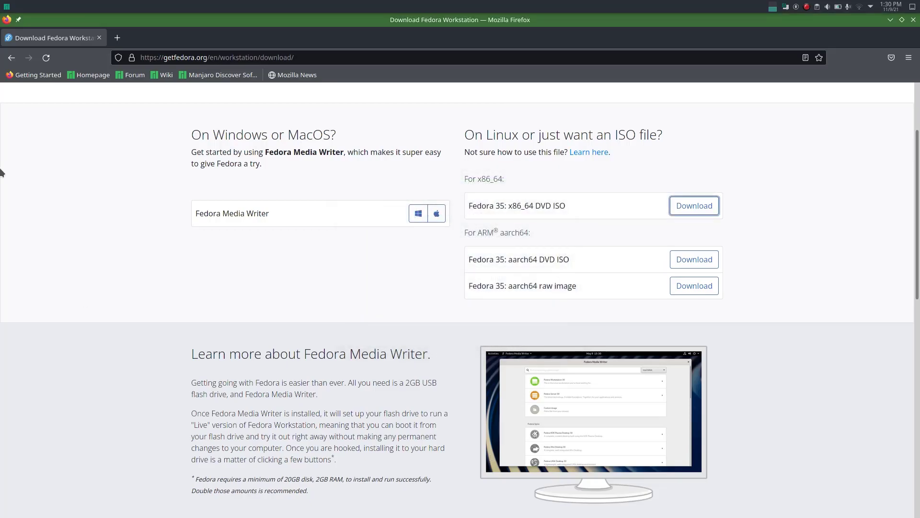
click(120, 43)
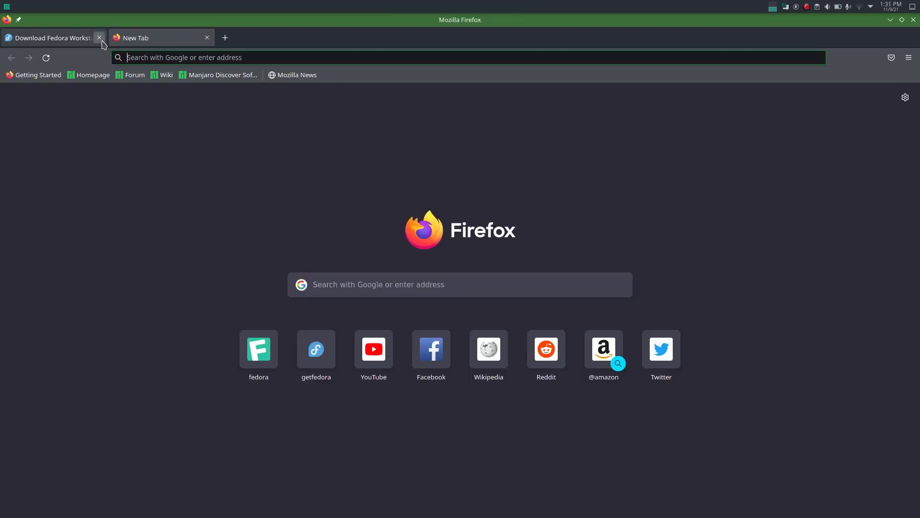
- Close the Fedora tab, open balena.io/etcher from a search, and scroll to its download assets
click(99, 38)
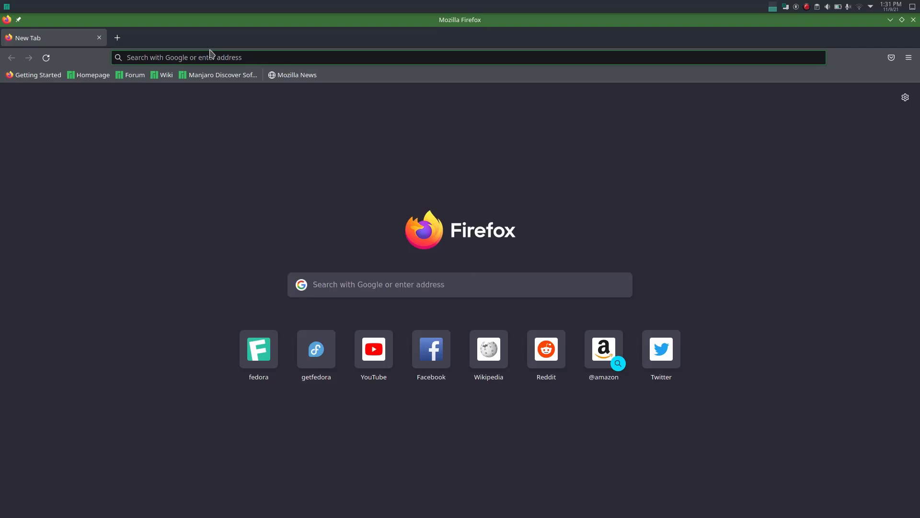
text(balena+etcher)
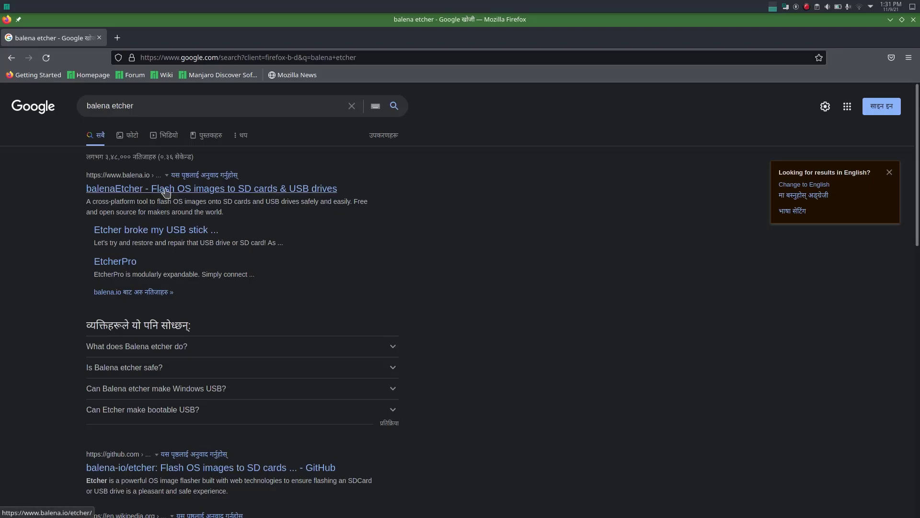
click(160, 190)
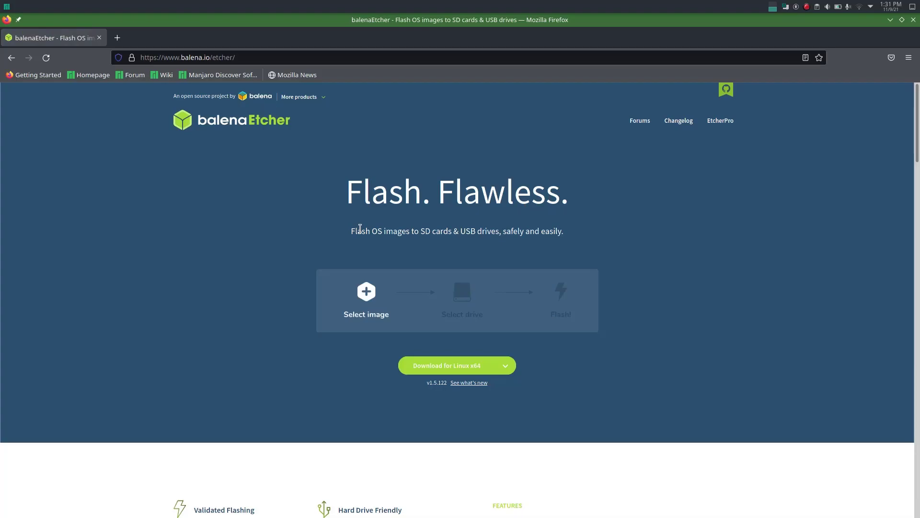
scroll(362, 233, down, 4)
scroll(369, 274, down, 10)
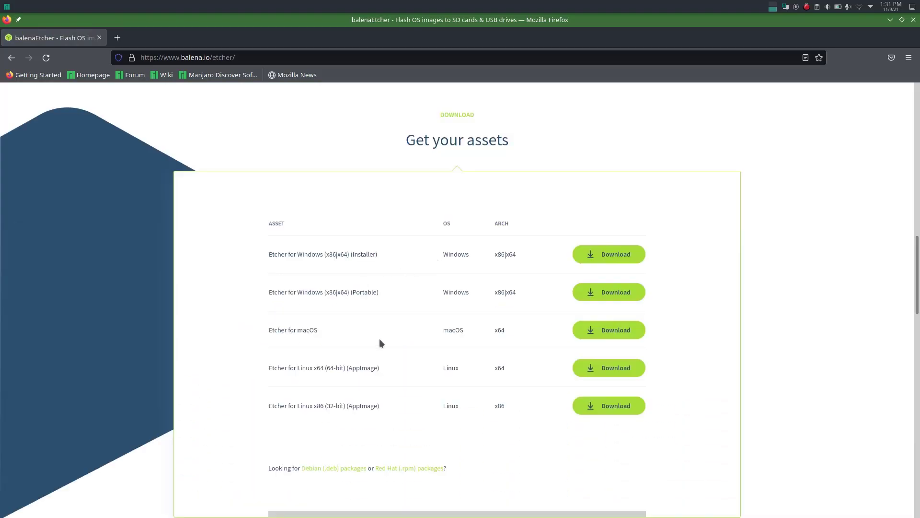
scroll(343, 332, down, 5)
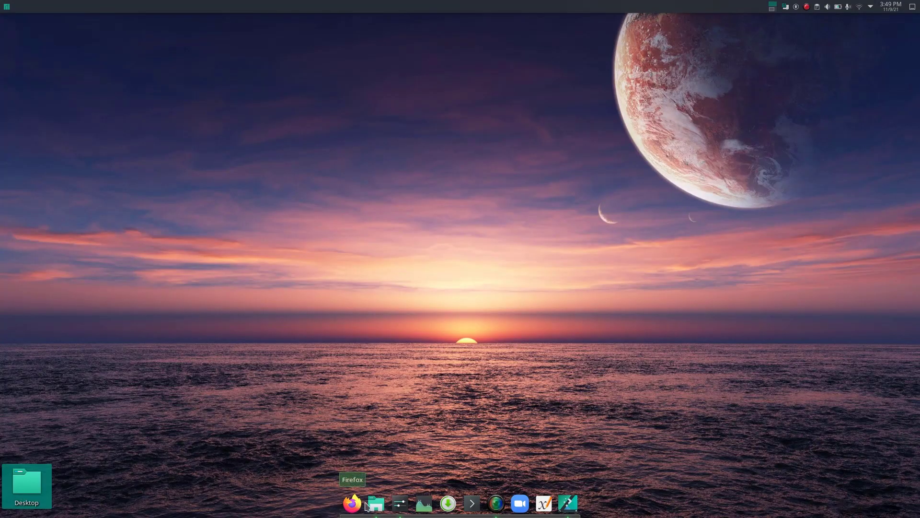
- Open the balenaEtcher zip in Ark and drag balenaEtcher-1.5.122-x64.AppImage into Downloads
click(376, 503)
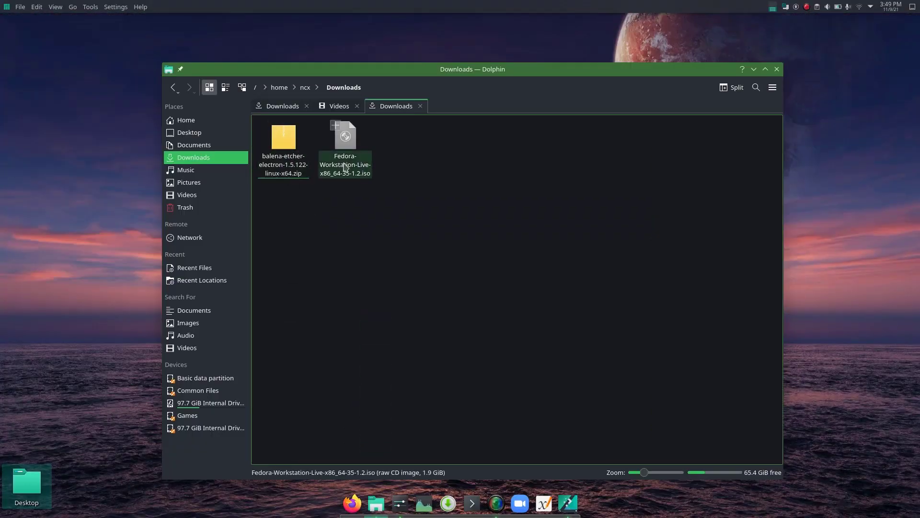
double_click(297, 154)
drag(448, 153, 578, 153)
drag(489, 205, 341, 251)
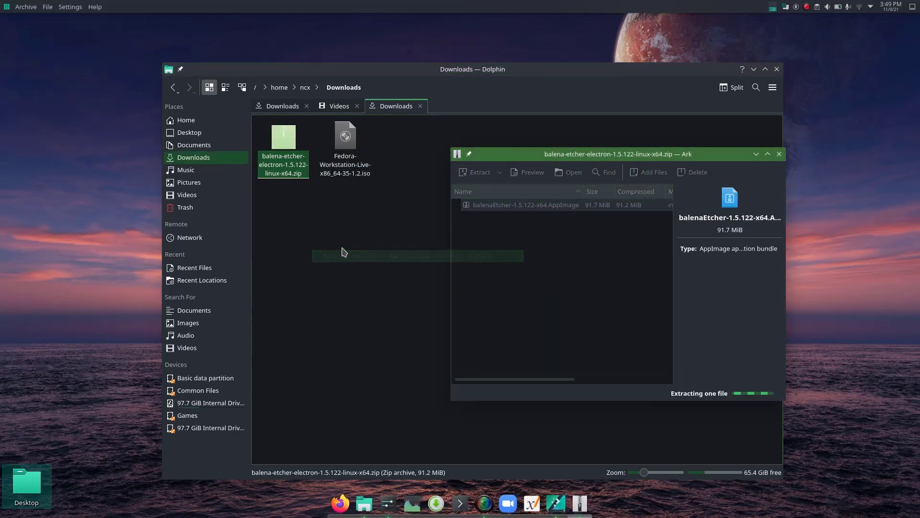
click(778, 154)
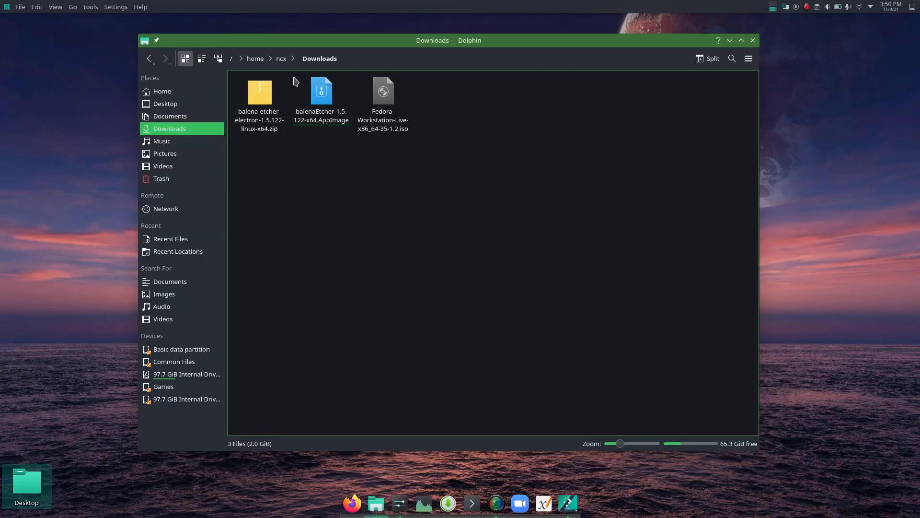
- Tick Is executable in the AppImage's Properties > Permissions and apply with OK
right_click(327, 108)
click(354, 300)
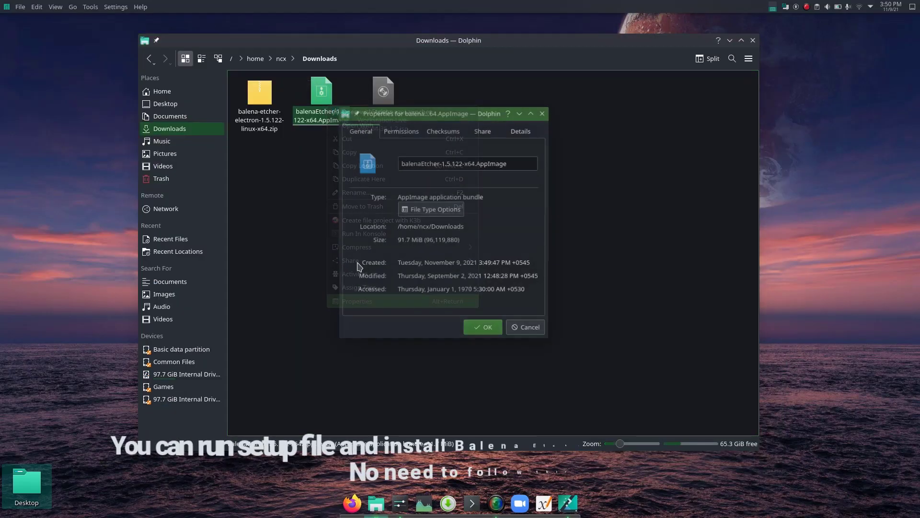
click(408, 131)
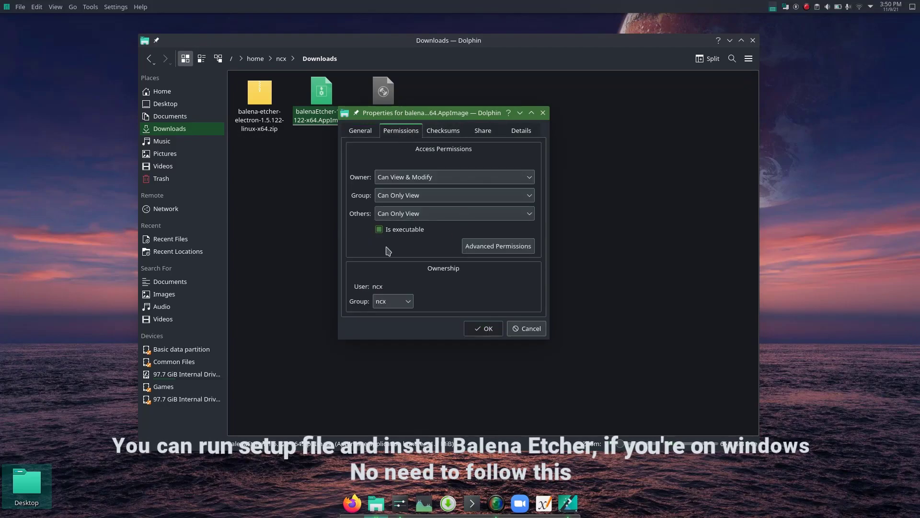
click(394, 235)
click(394, 235)
click(485, 328)
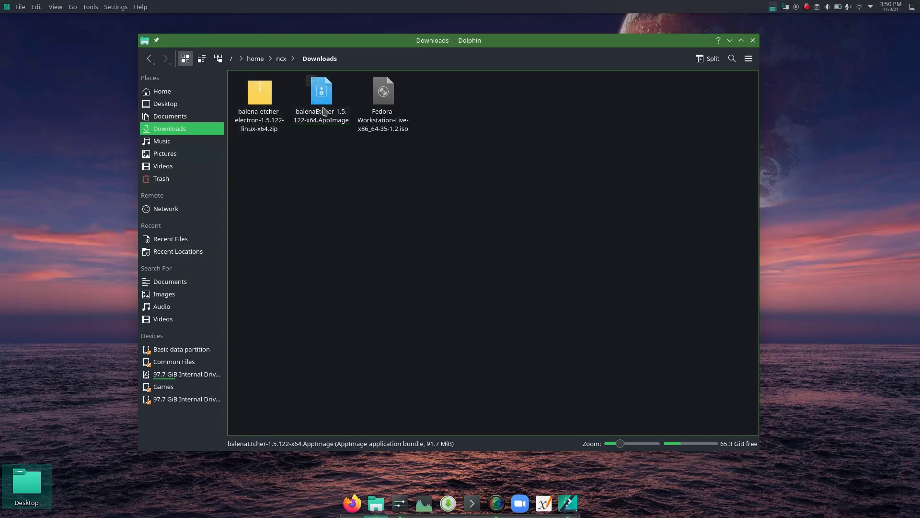
- Run balenaEtcher and choose the Fedora Workstation Live 35 ISO as the source image
click(298, 115)
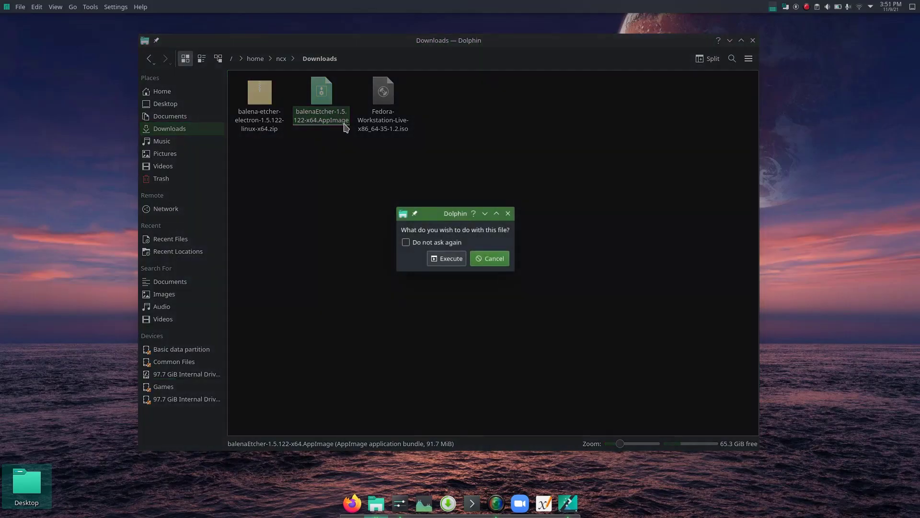
click(453, 260)
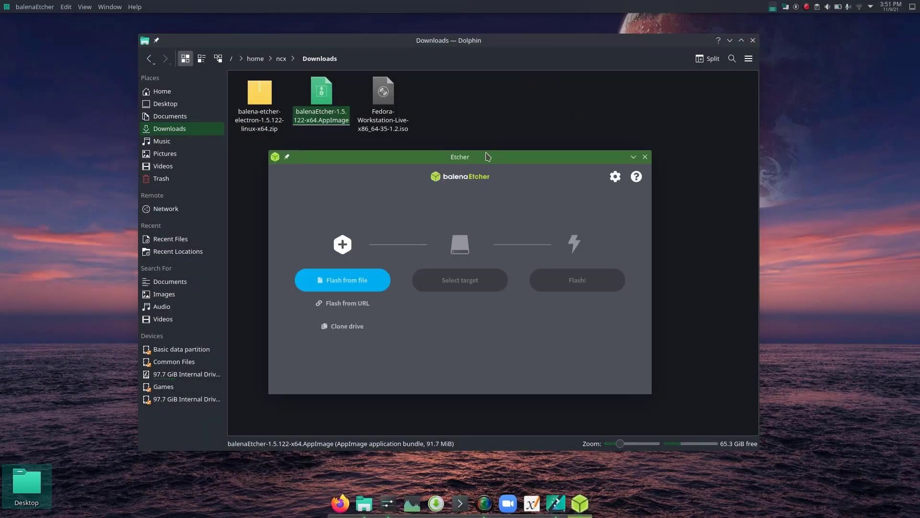
drag(477, 159, 458, 65)
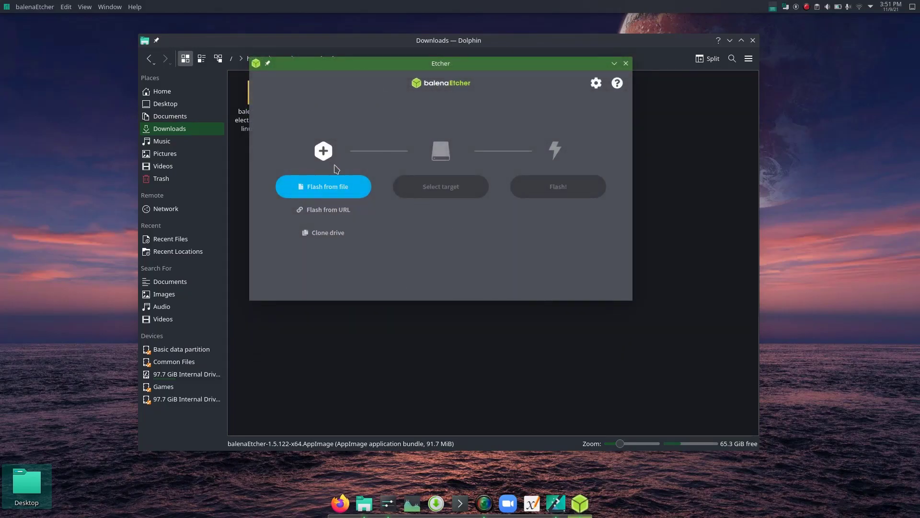
click(327, 191)
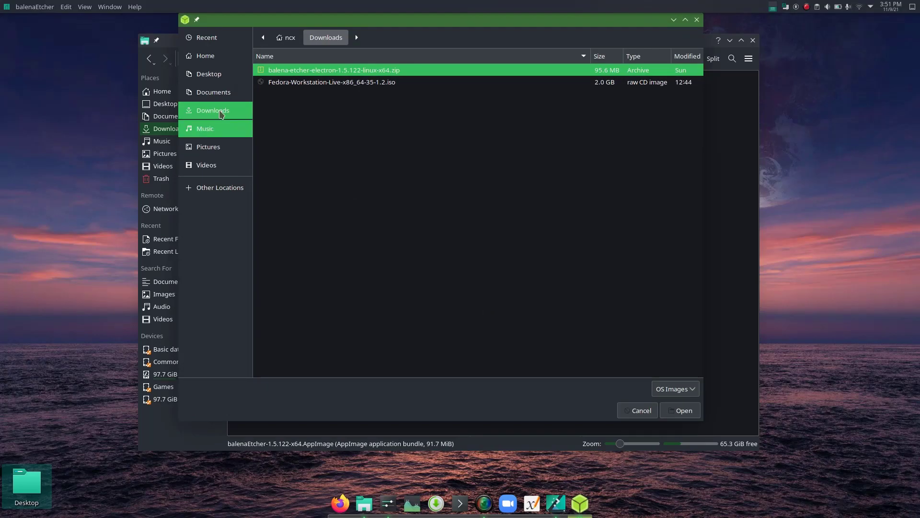
double_click(316, 88)
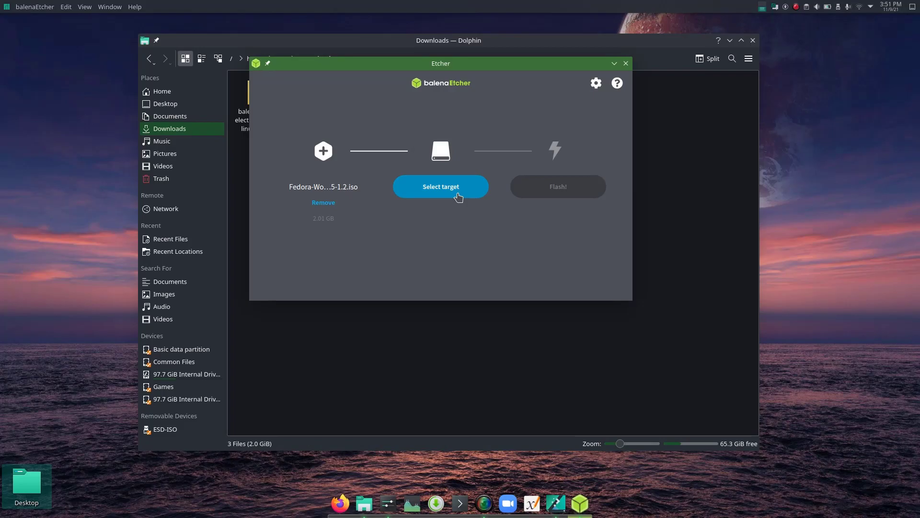
- Set the 8.05 GB Verbatim USB drive as target and start flashing
click(457, 193)
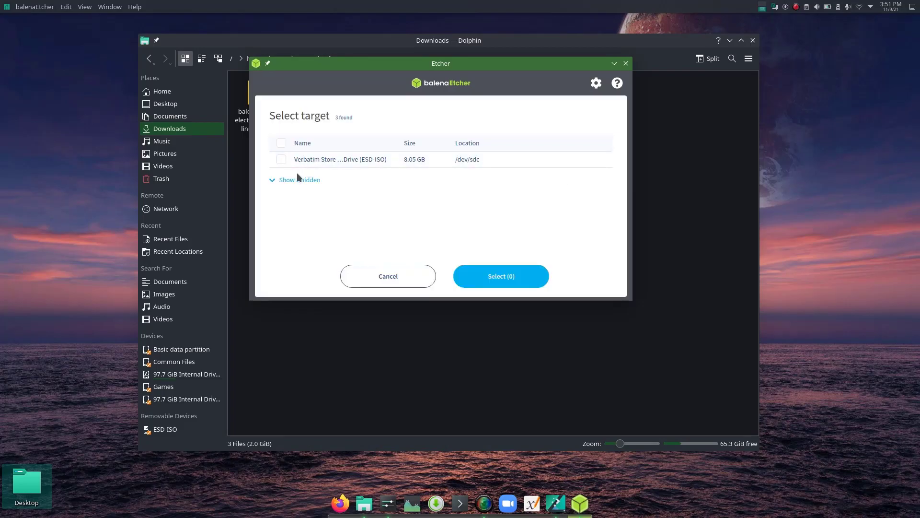
click(320, 165)
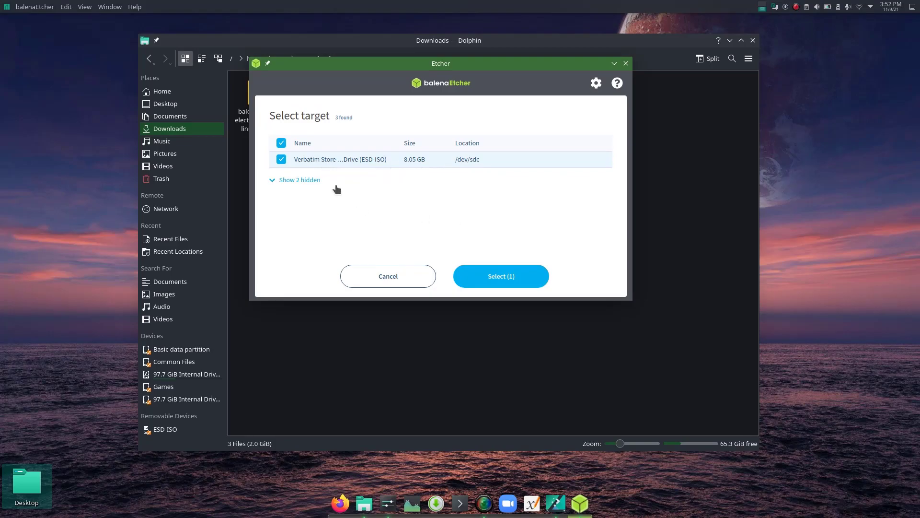
click(271, 183)
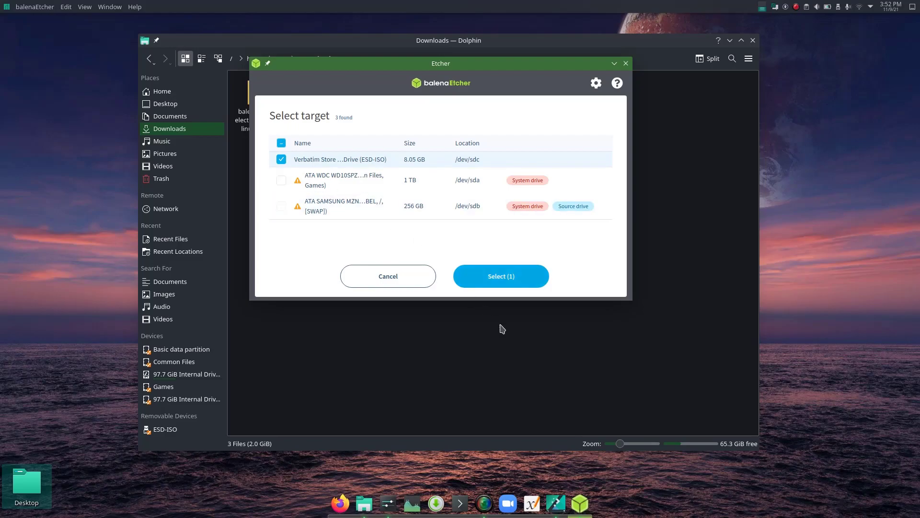
click(492, 276)
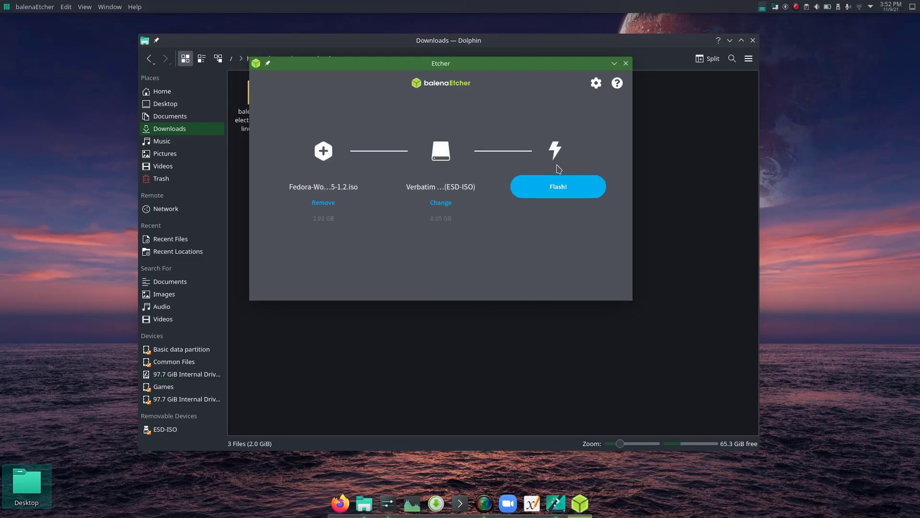
click(575, 190)
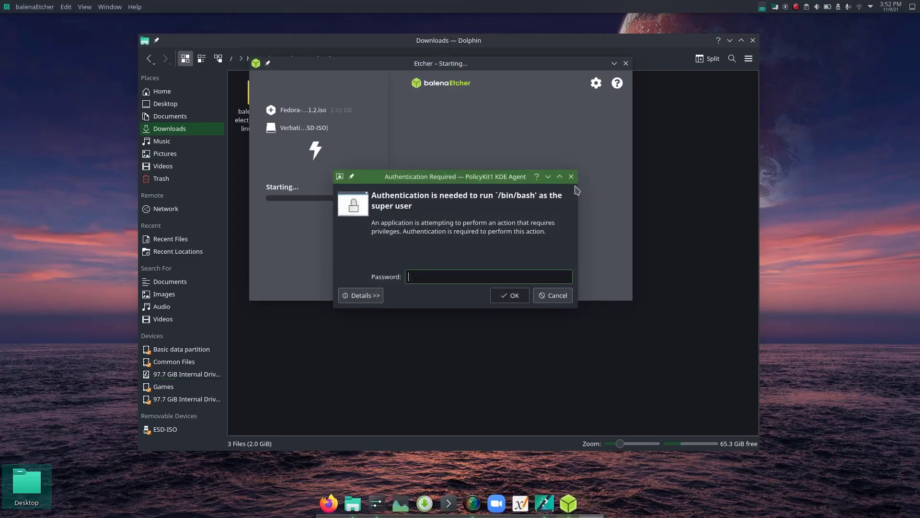
click(598, 227)
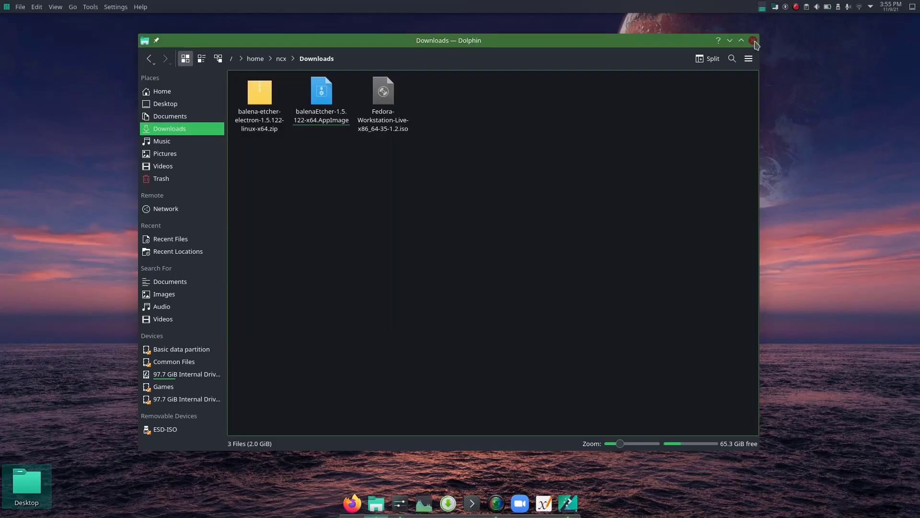
- Boot Start Fedora-Workstation-Live 35 from the USB and launch Install to Hard Drive
click(753, 41)
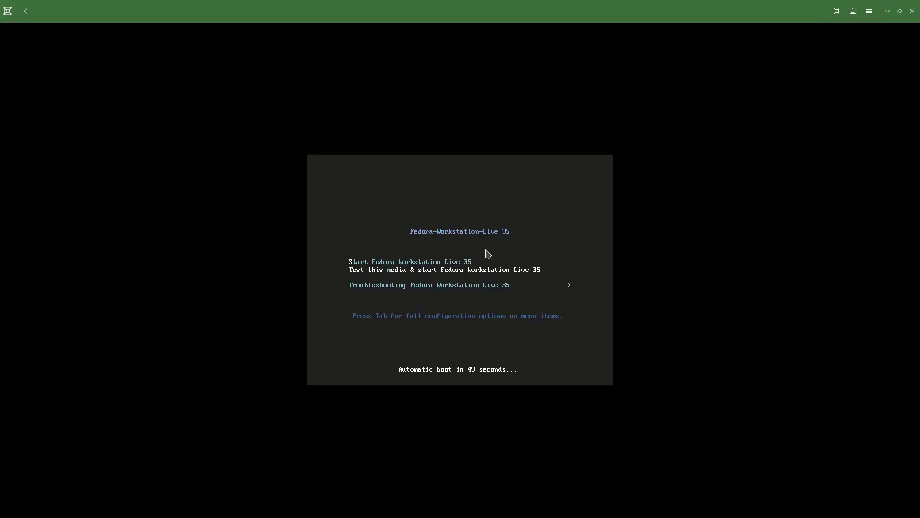
key(Down)
key(Up)
key(Up)
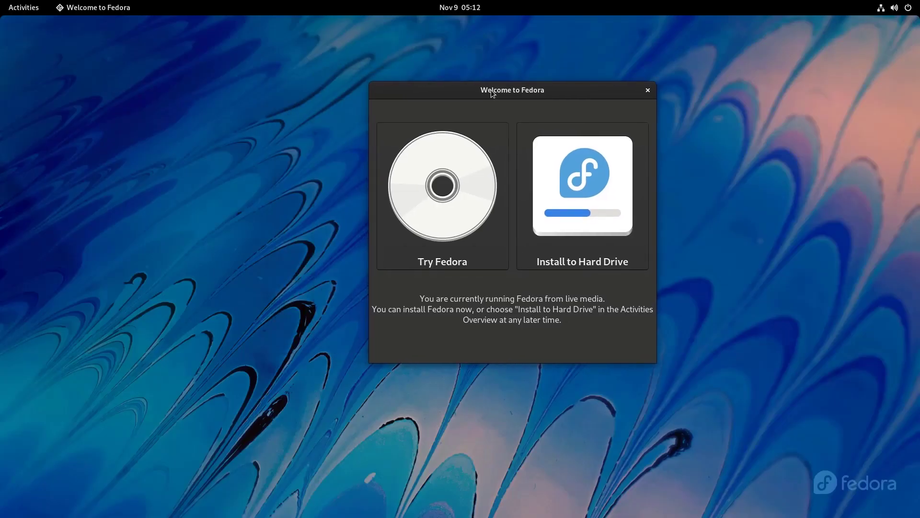
drag(533, 91, 524, 92)
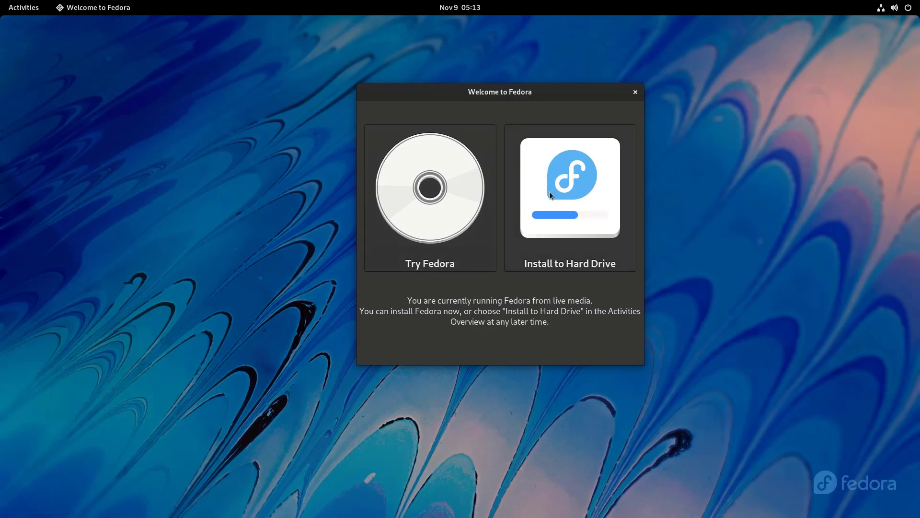
click(569, 165)
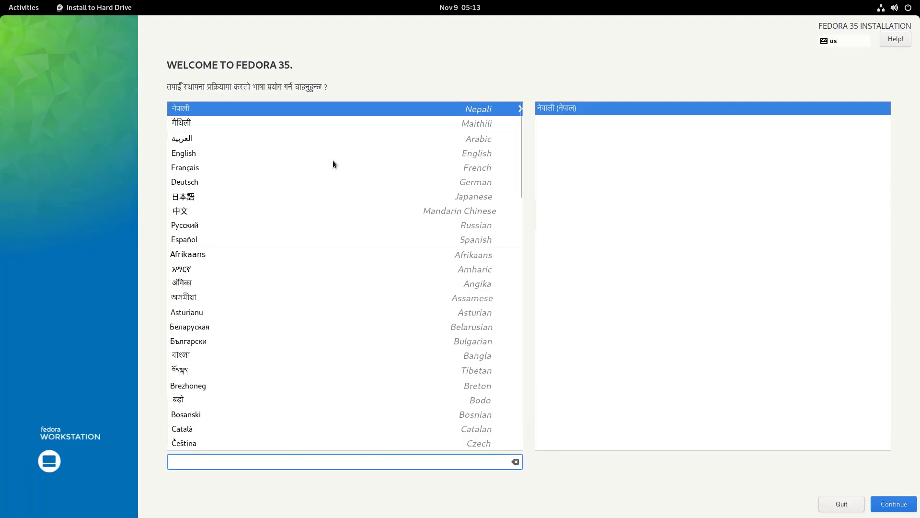
- Keep English and the Asia/Kathmandu time zone, then go to Installation Destination
click(230, 153)
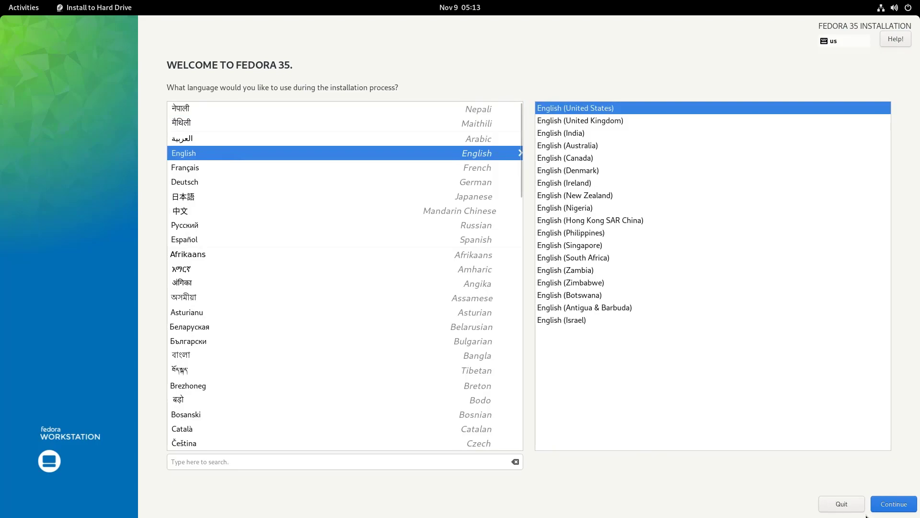
click(902, 505)
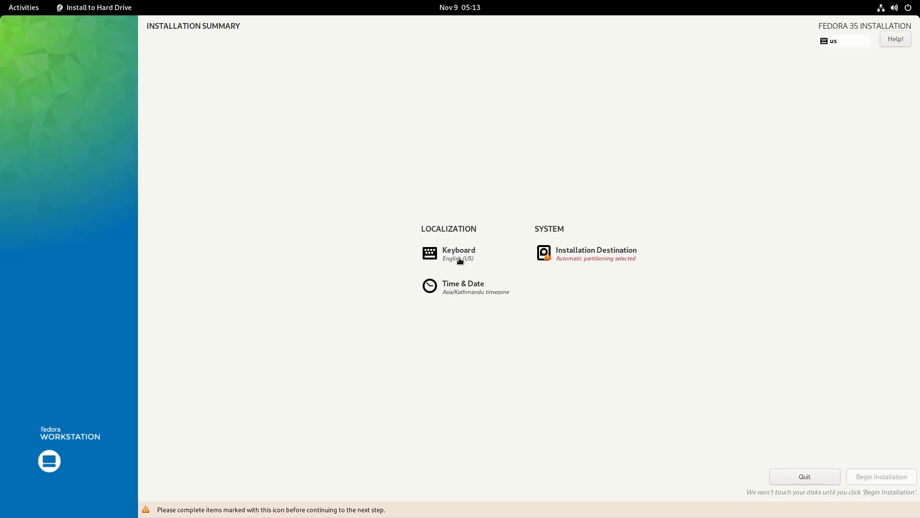
click(462, 287)
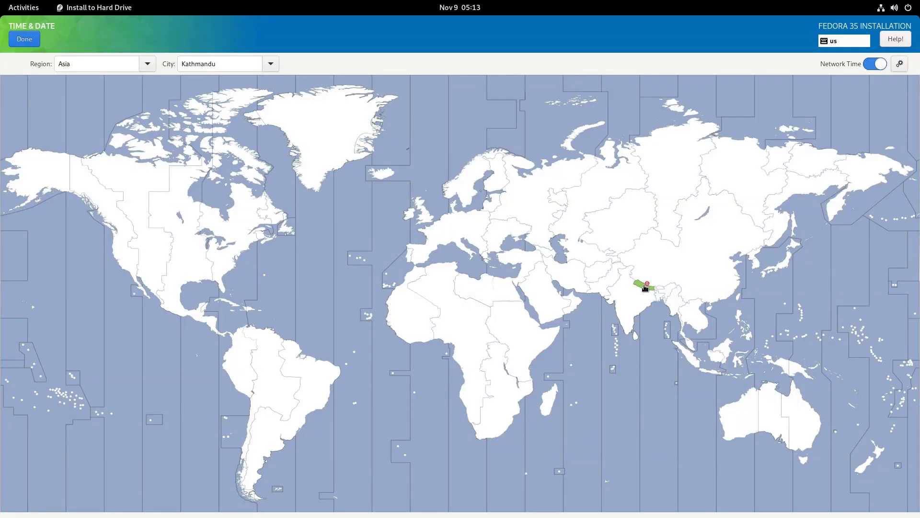
click(30, 44)
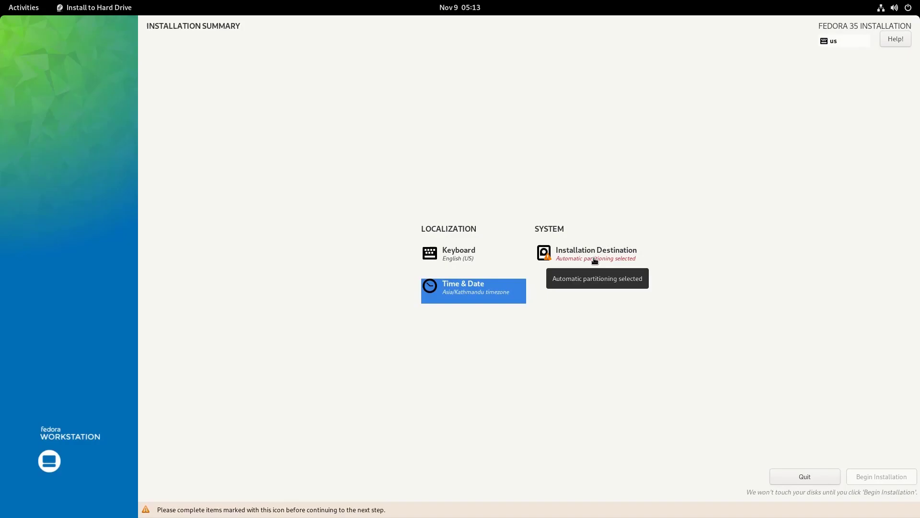
click(620, 261)
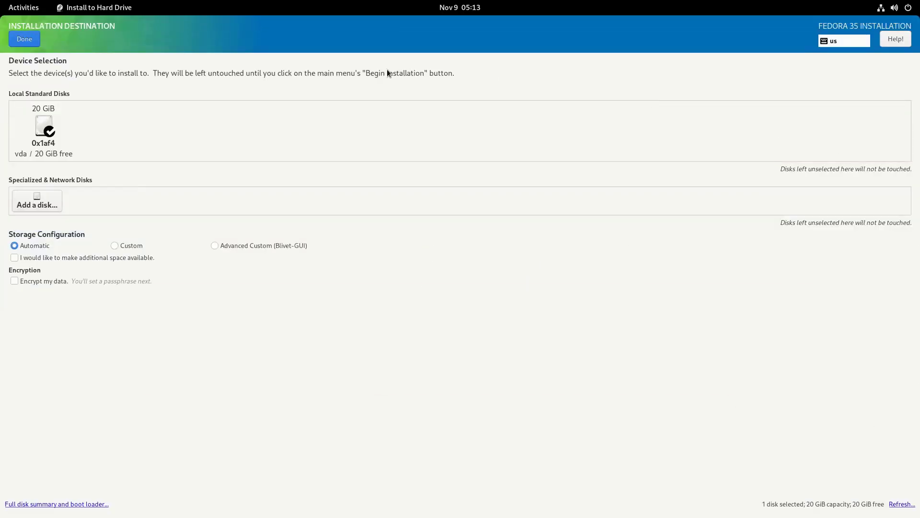
- Select the 20 GiB vda disk with Automatic storage configuration and return to the summary
click(50, 134)
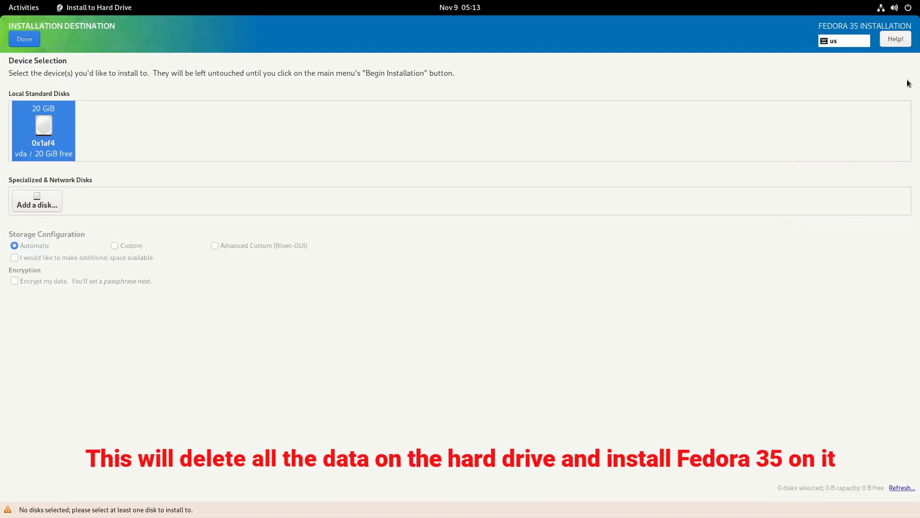
click(27, 43)
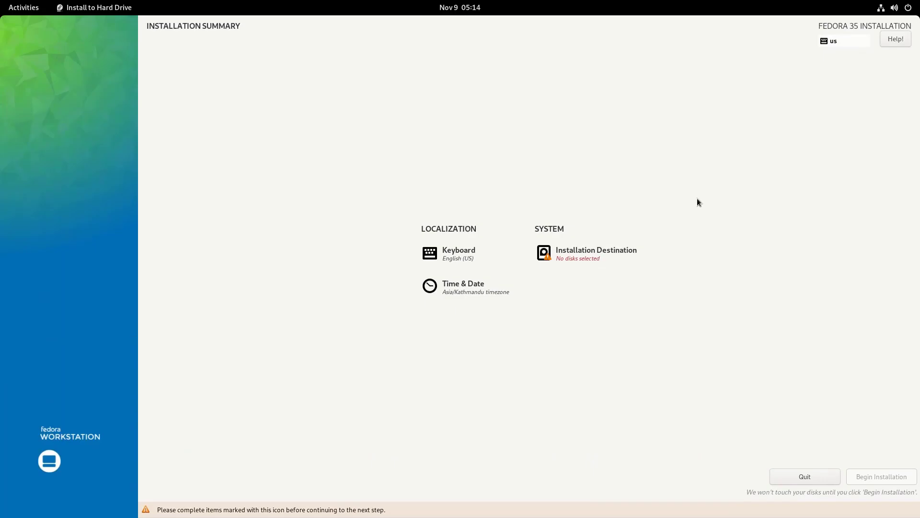
click(563, 257)
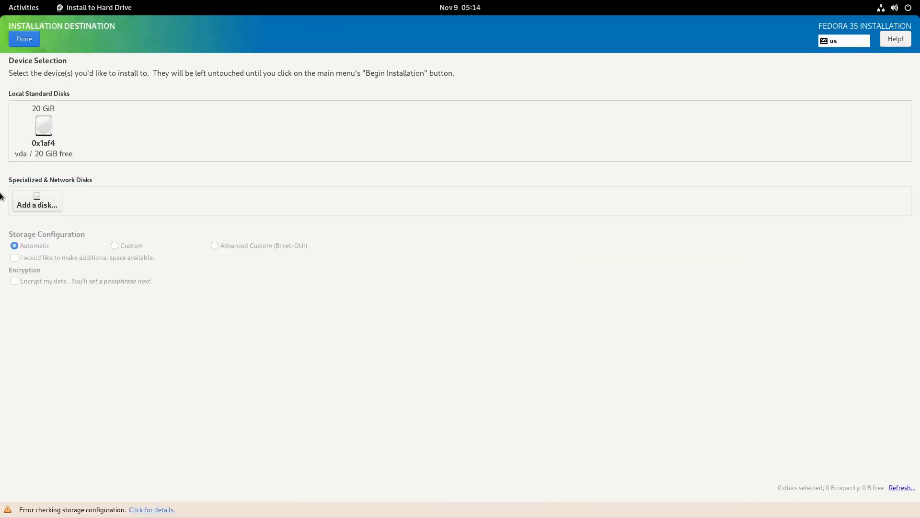
click(34, 126)
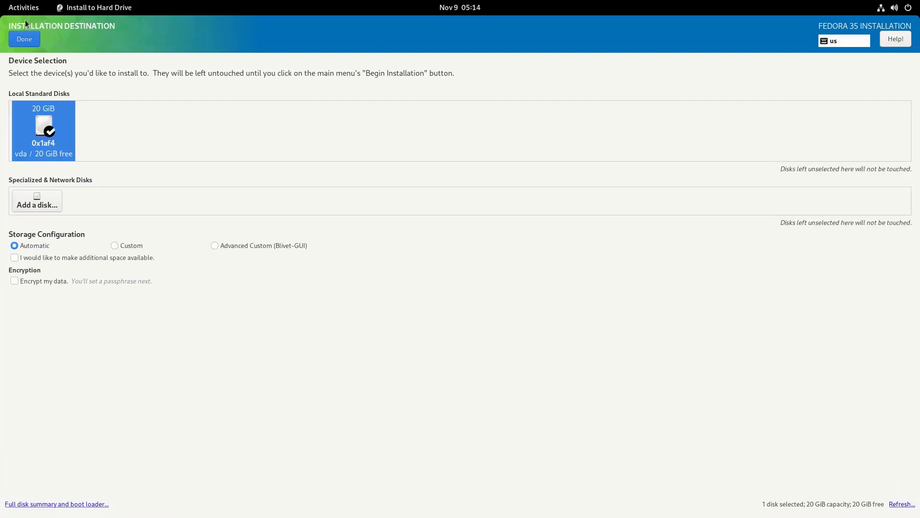
click(27, 41)
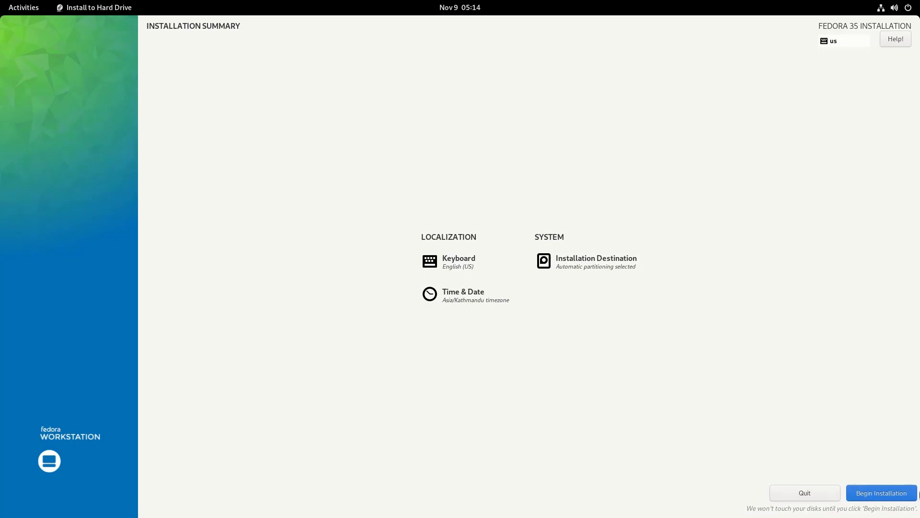
- Install Fedora 35 to the disk, close the finished installer, and restart into the installed system
click(901, 496)
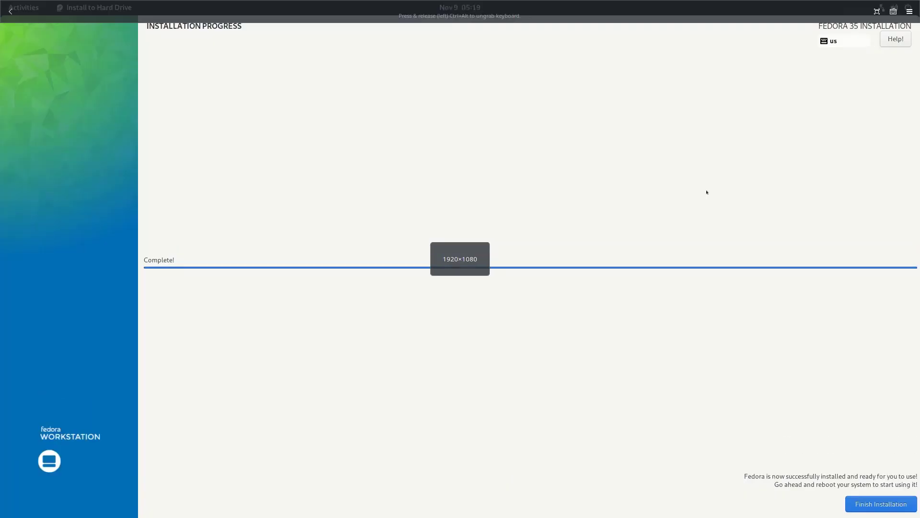
click(883, 504)
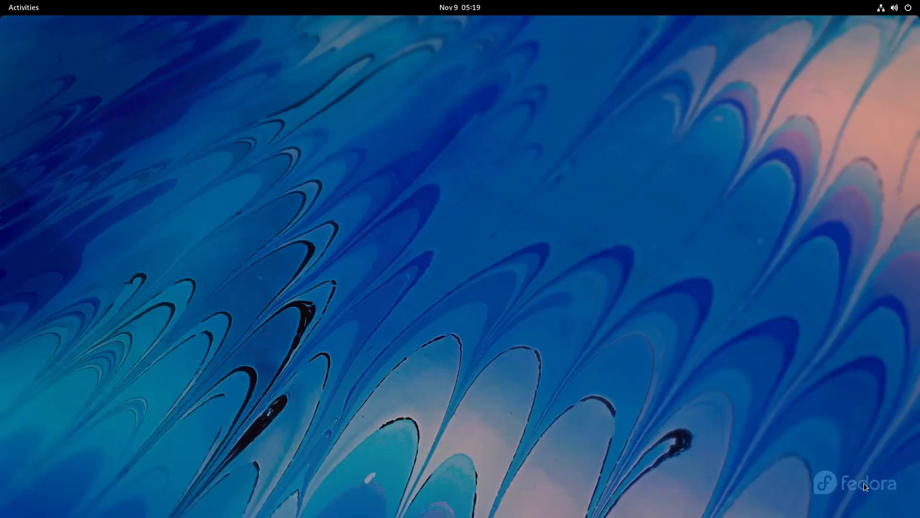
click(905, 6)
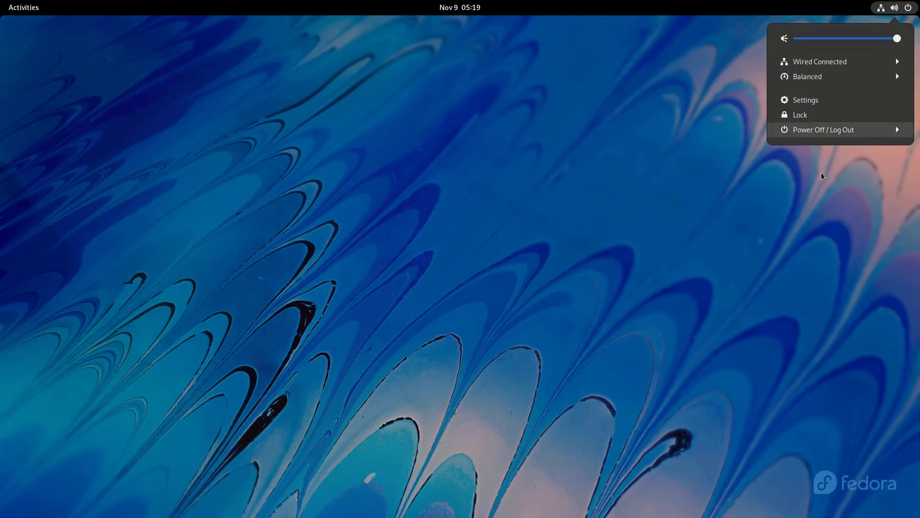
click(834, 130)
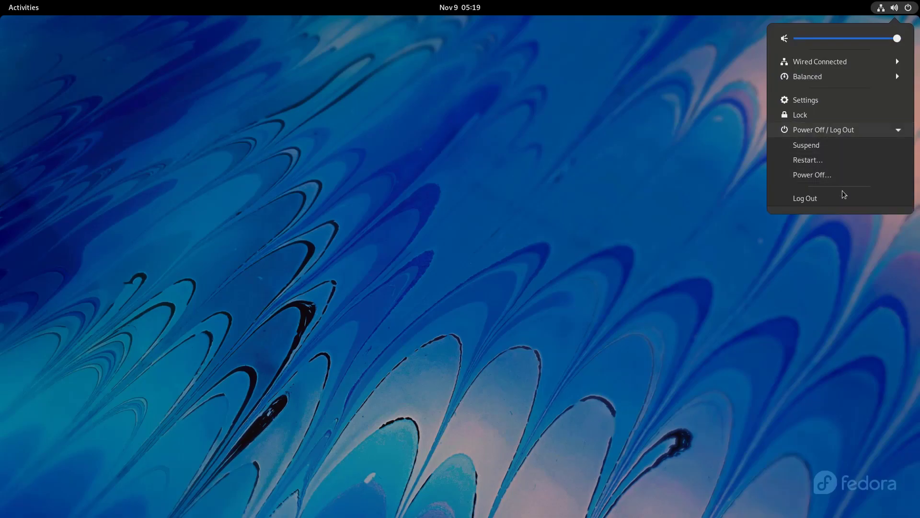
click(836, 162)
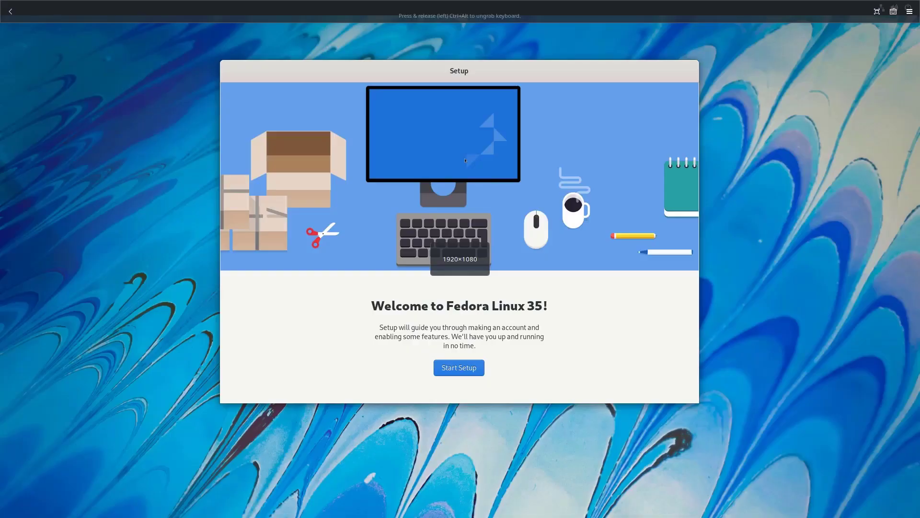
- Start first-boot setup, turn off Location Services, and continue past Privacy and Third-Party Repositories
click(466, 371)
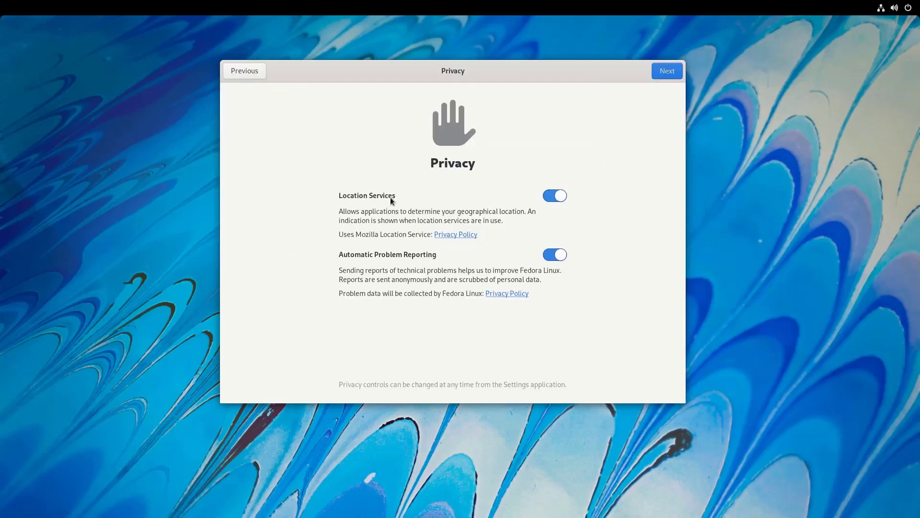
click(554, 196)
click(674, 74)
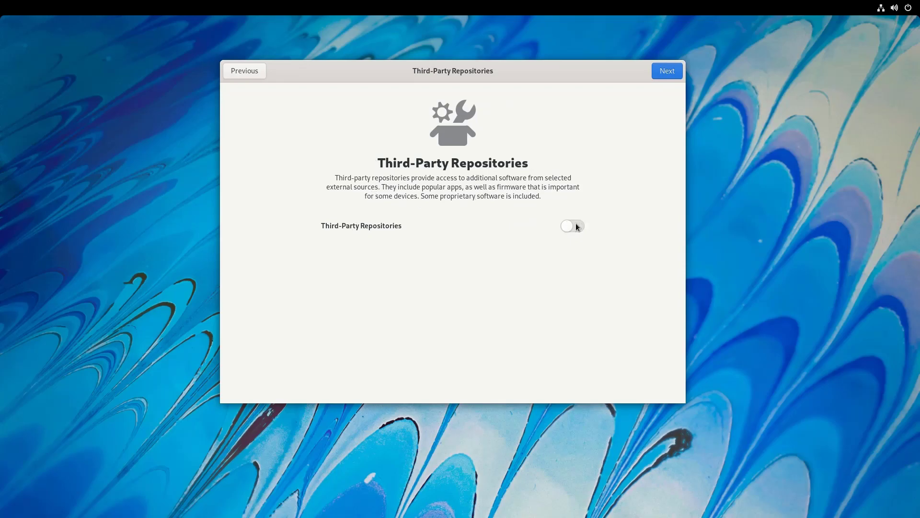
click(670, 73)
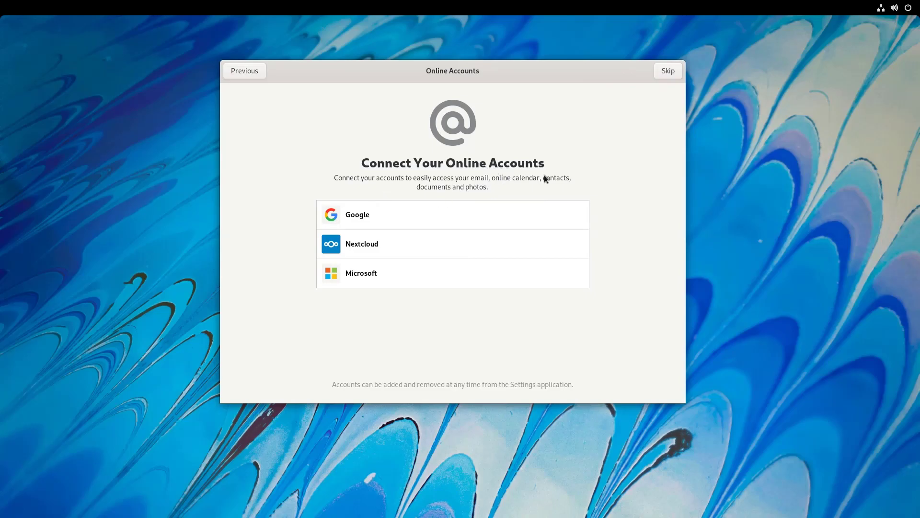
- Skip online accounts and enter the user's full name, letting the username auto-fill
click(667, 71)
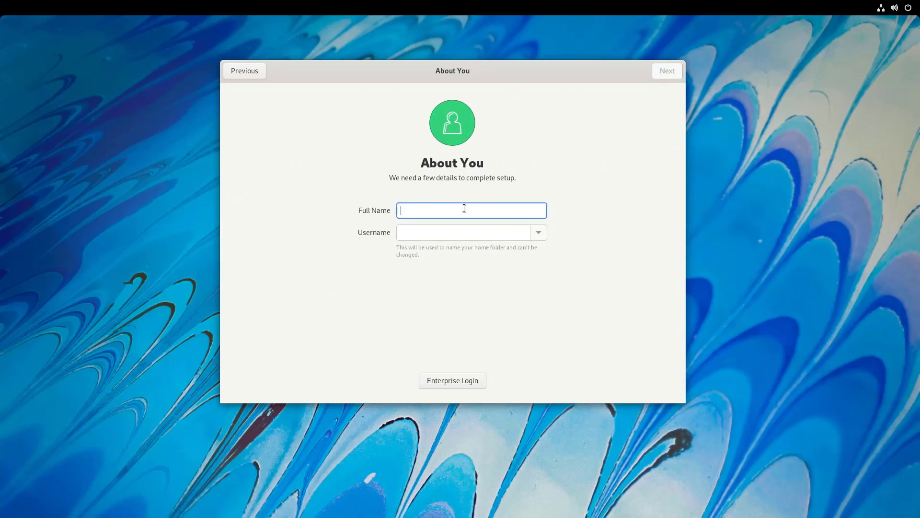
text(NCX)
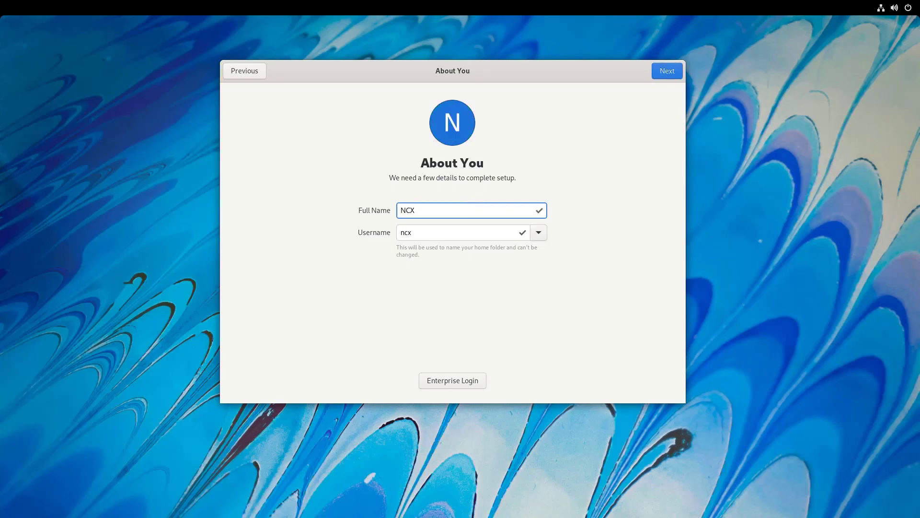
click(668, 71)
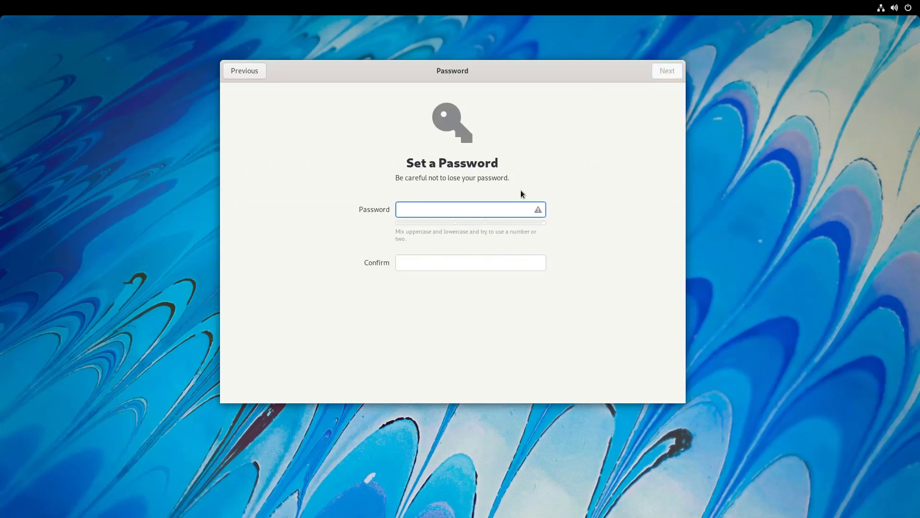
- Set and confirm the account password to reach the All done page
text(••••••)
key(Tab)
text(••••••)
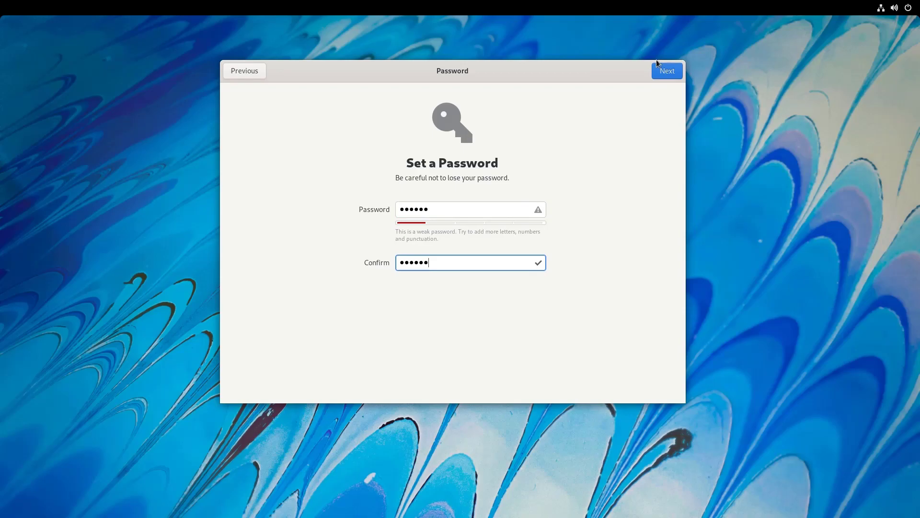
click(667, 72)
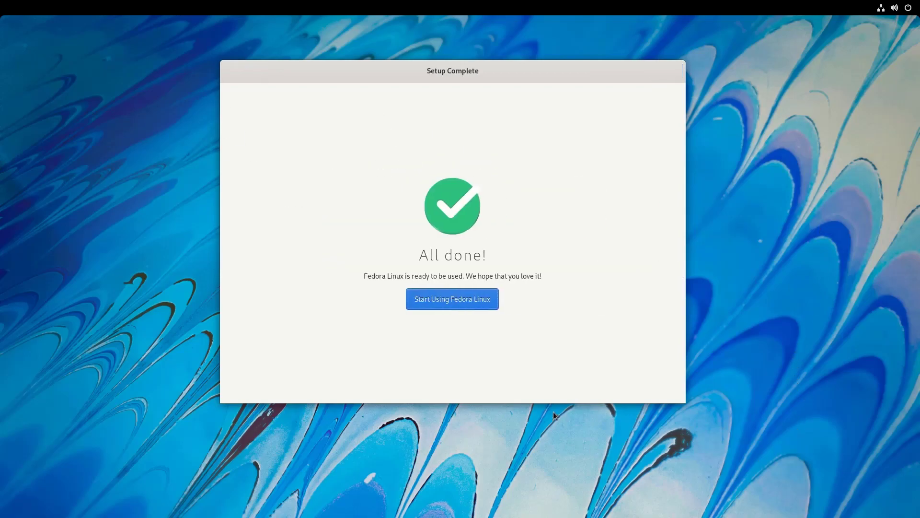
- Start using Fedora Linux, decline the GNOME tour with No Thanks, and close the overview
click(473, 306)
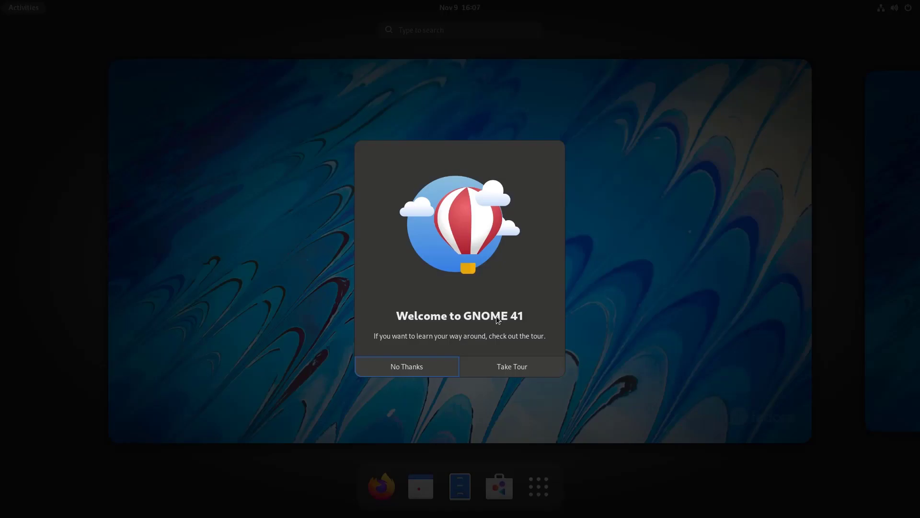
click(407, 366)
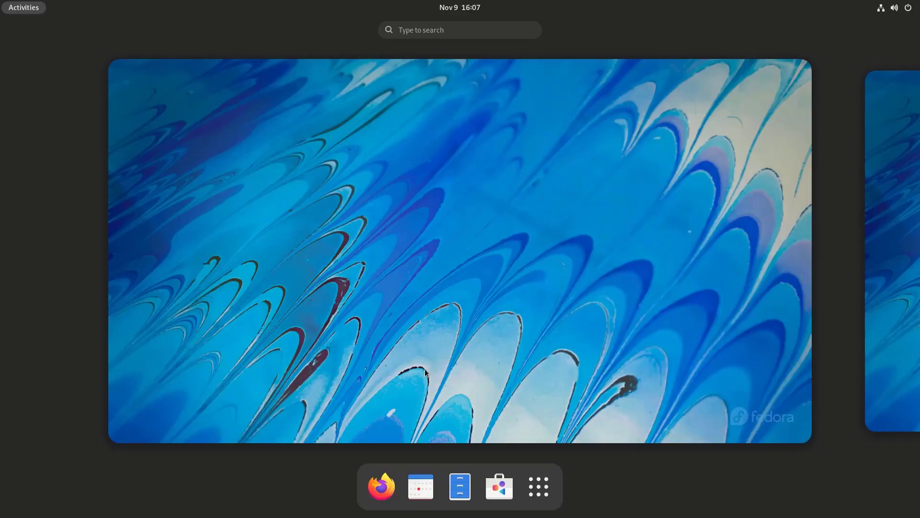
key(Escape)
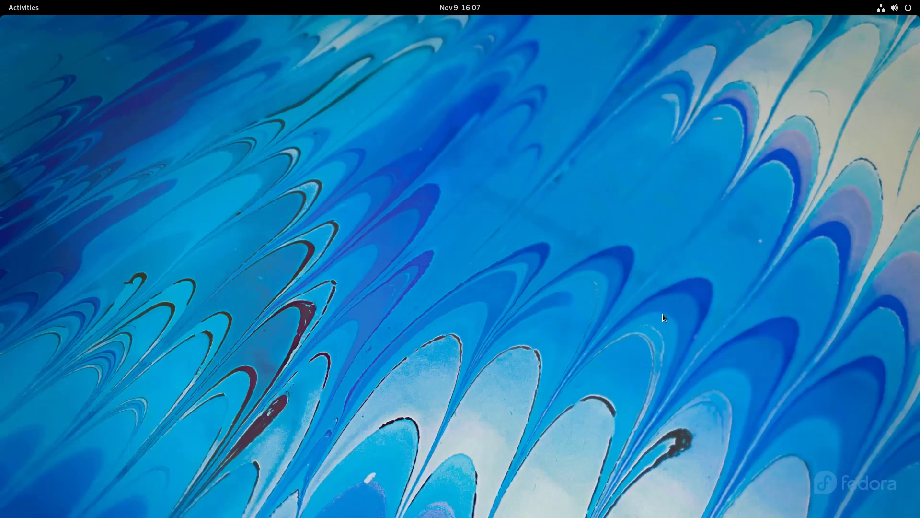